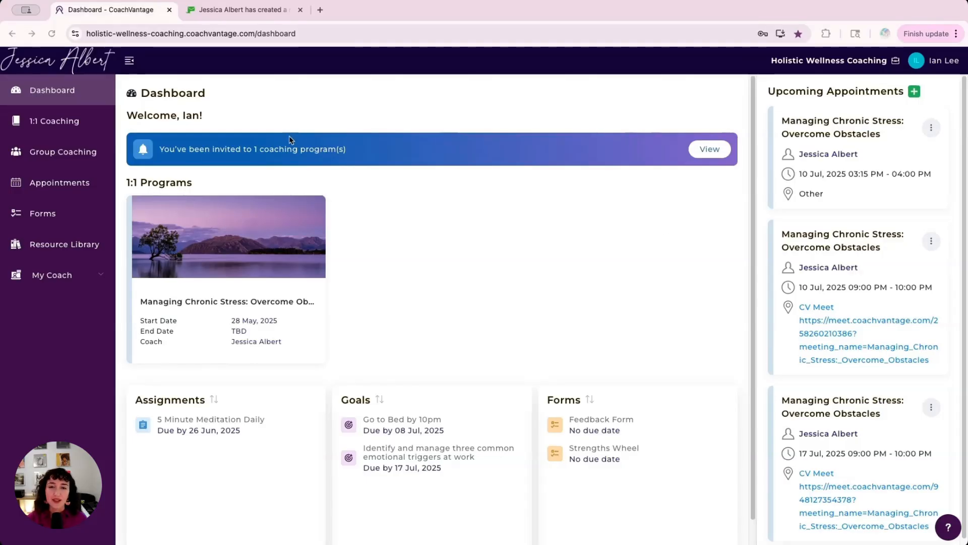
- Open the 5 Minute Meditation Daily assignment in the 1:1 coaching program Managing Chronic Stress: Overcome Obstacles
left_click(235, 14)
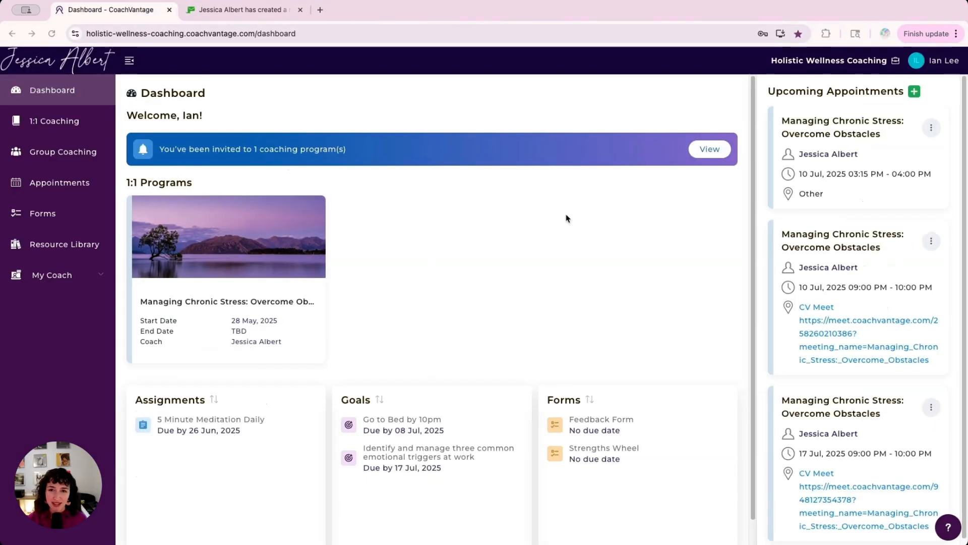
left_click(40, 130)
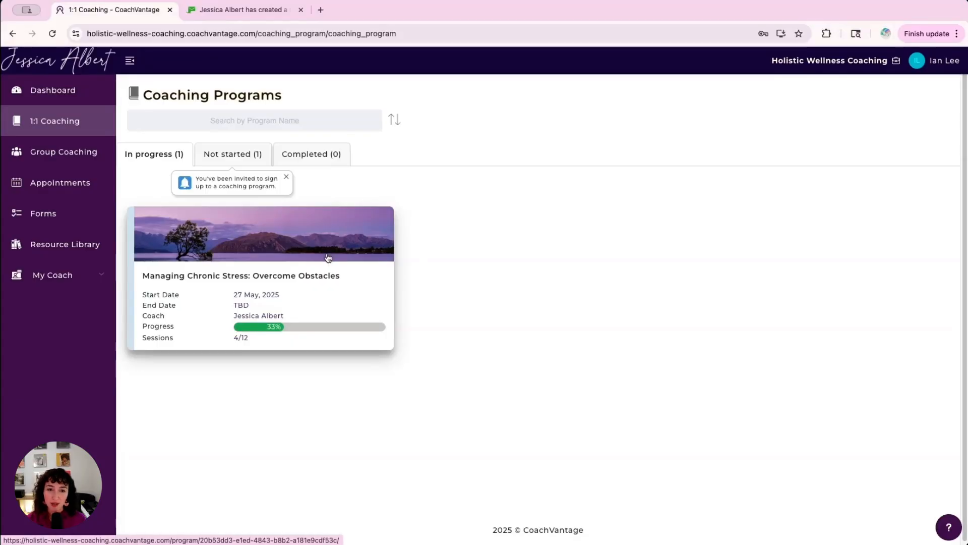
left_click(373, 273)
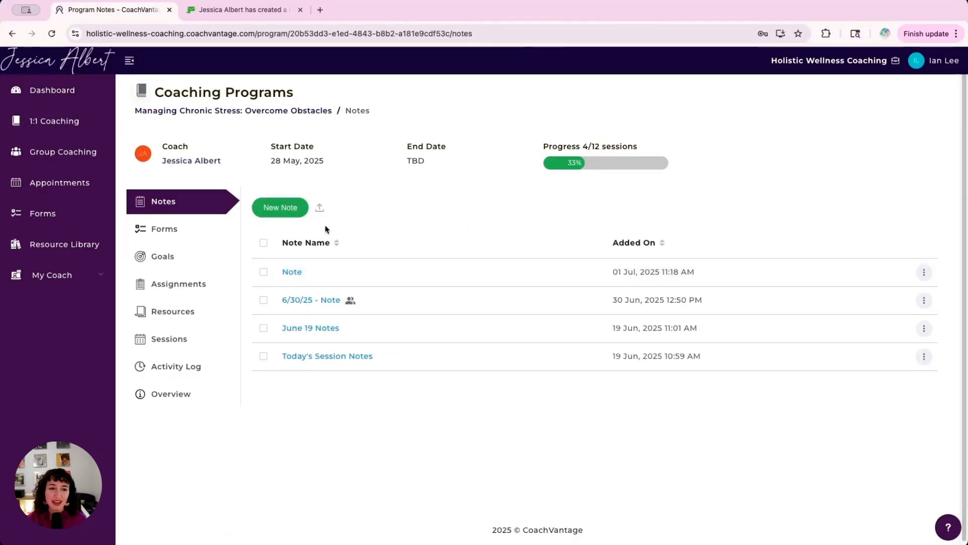
left_click(208, 286)
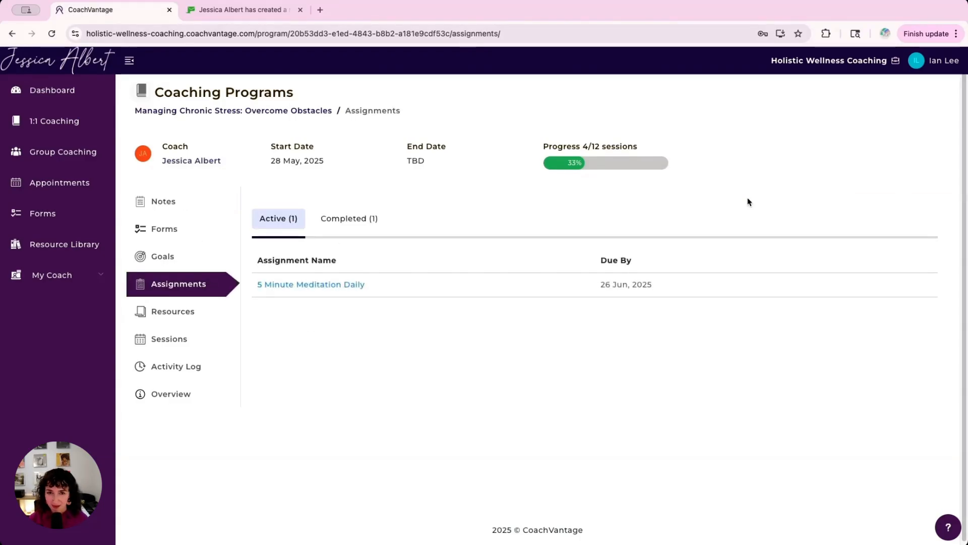
left_click(353, 287)
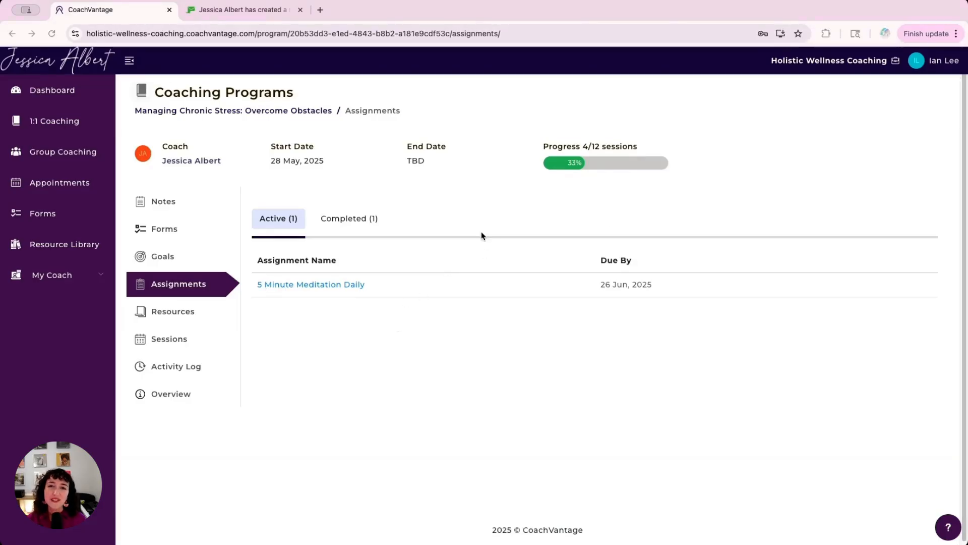
left_click(318, 285)
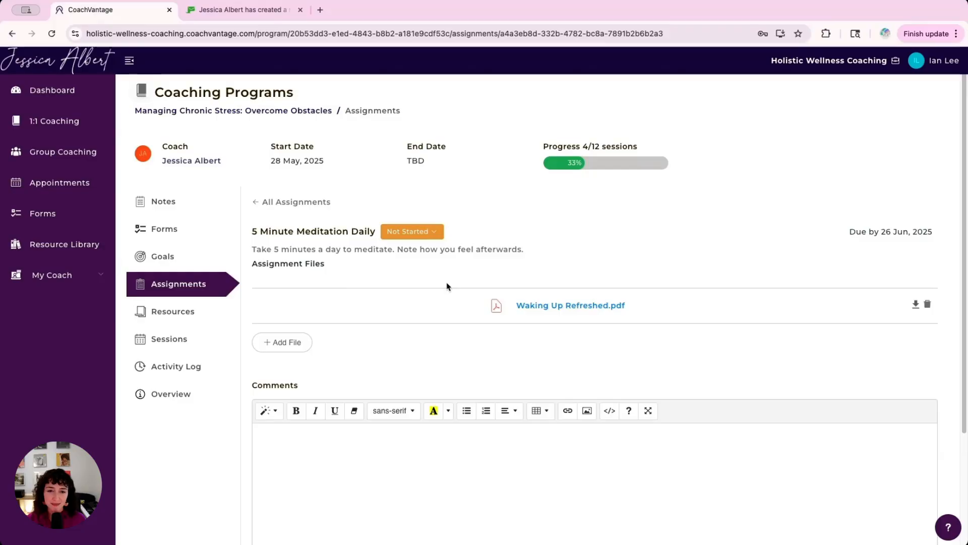
- Set the status of the 5 Minute Meditation Daily assignment to In Progress and proceed with notifying the coach
left_click(424, 236)
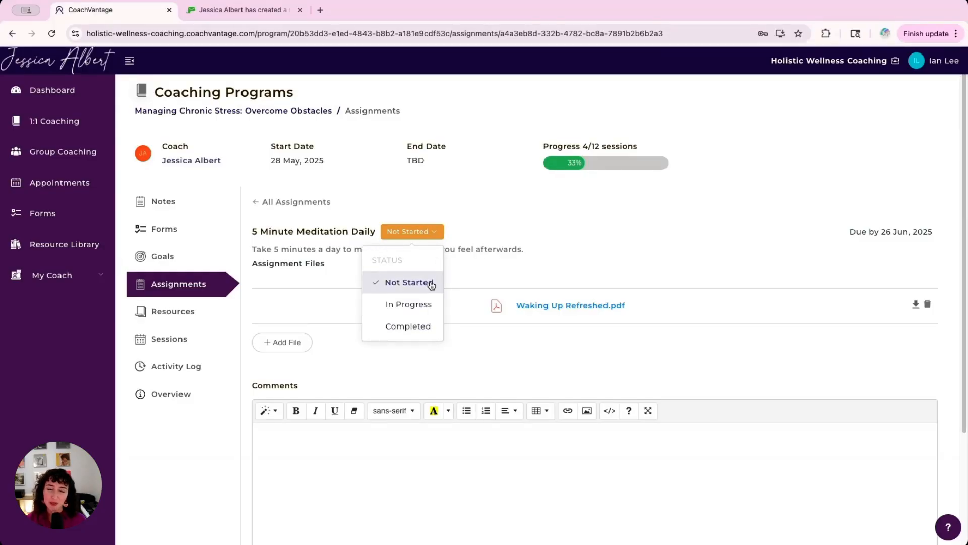
left_click(510, 209)
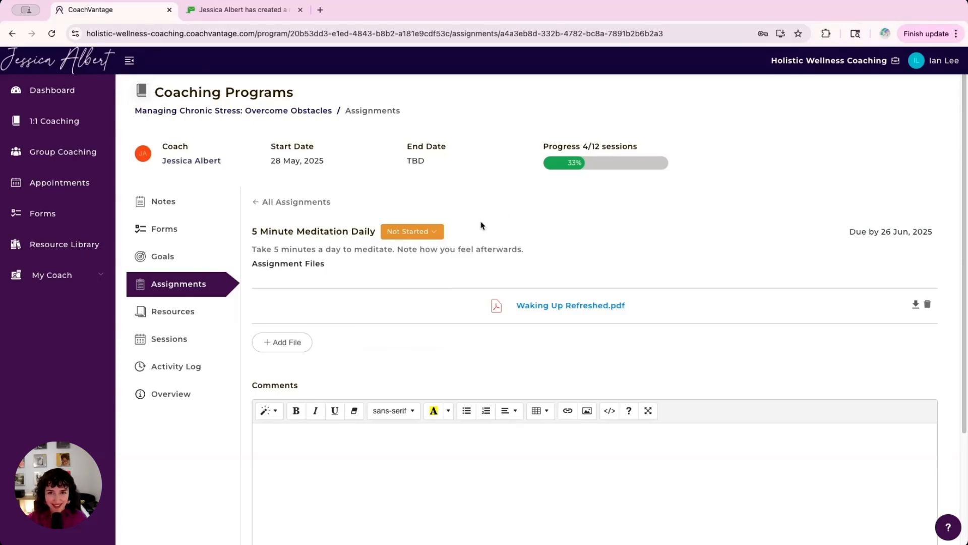
left_click(436, 233)
left_click(424, 309)
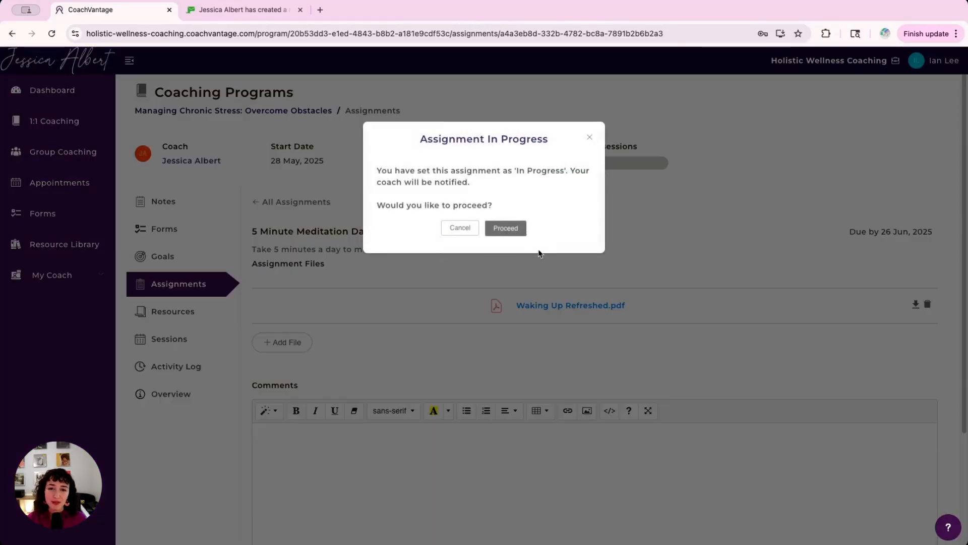
left_click(519, 230)
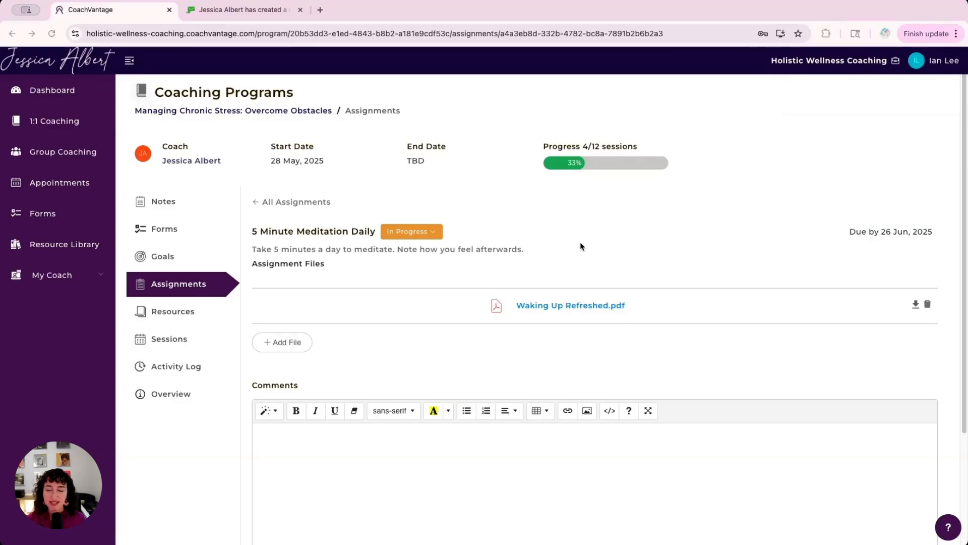
- Start adding a file to the assignment and choose Morning Routine Map.pdf from the resources library
left_click(284, 344)
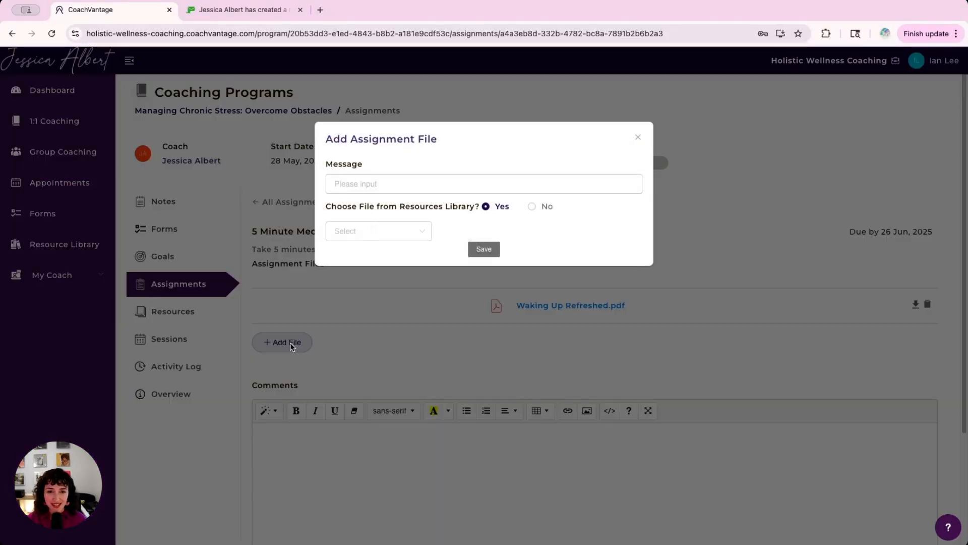
left_click(543, 207)
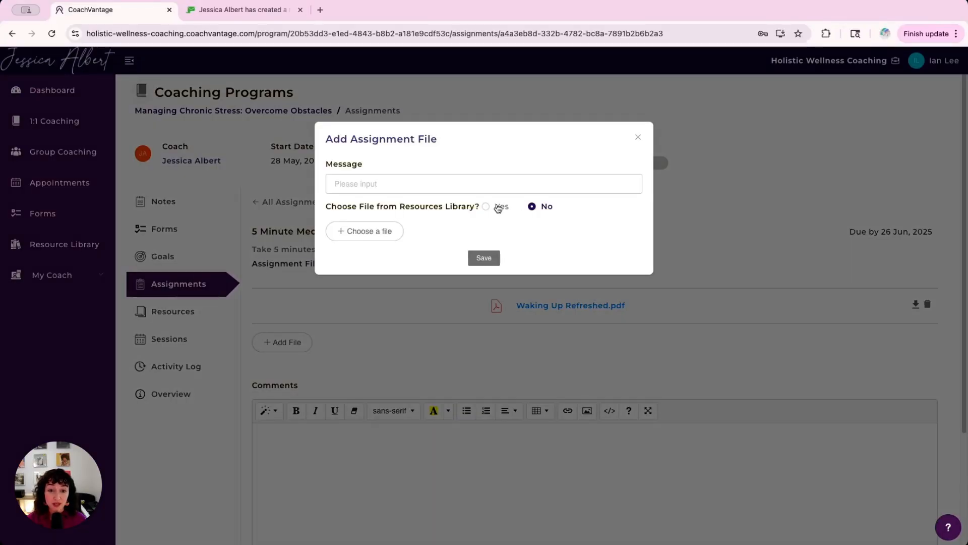
left_click(498, 207)
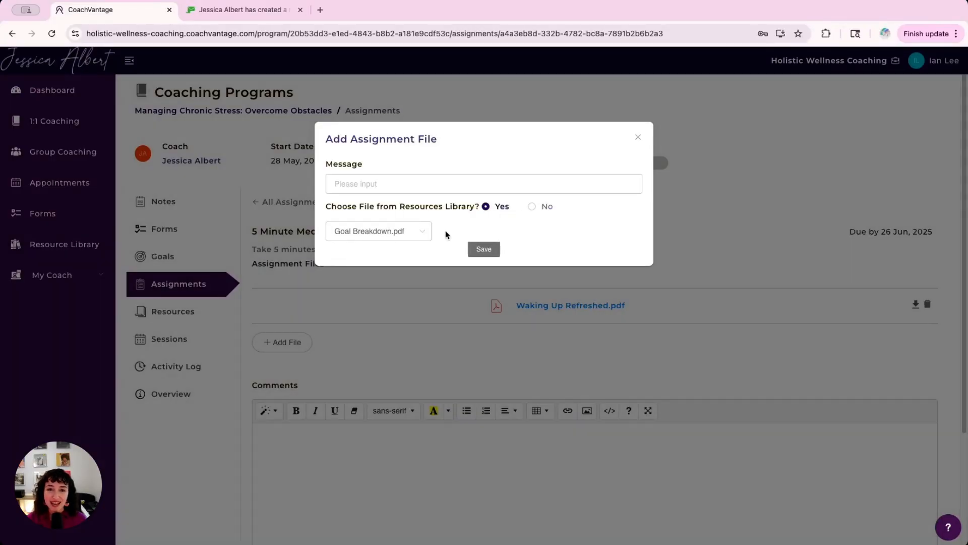
left_click(421, 232)
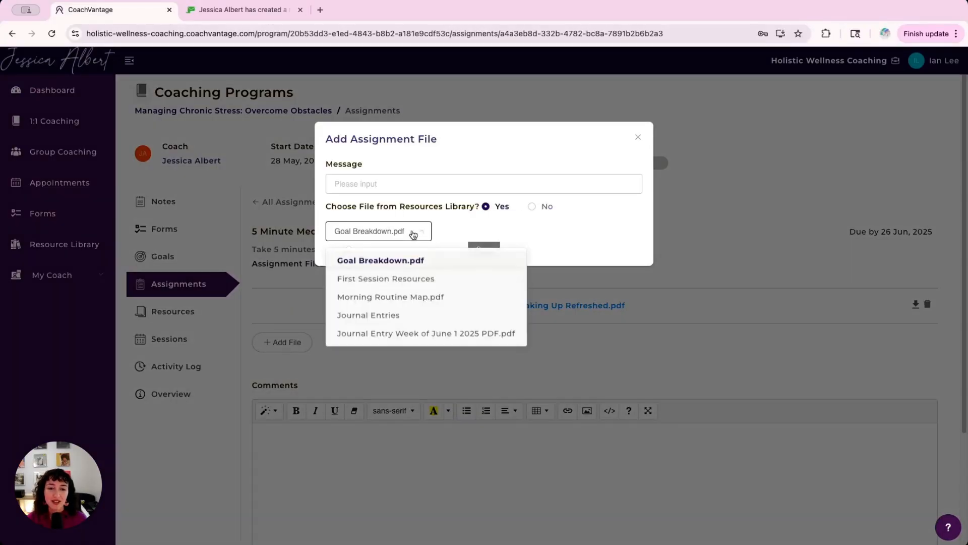
left_click(455, 298)
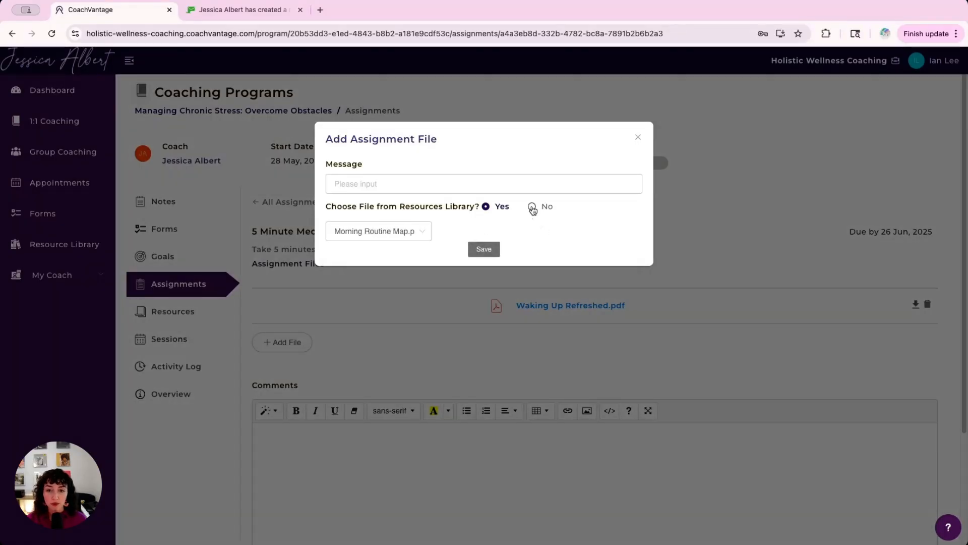
- Upload Stress Exploration.pdf instead of using a library file, add the message "This is my sheet on stress exploration." and save it
left_click(533, 206)
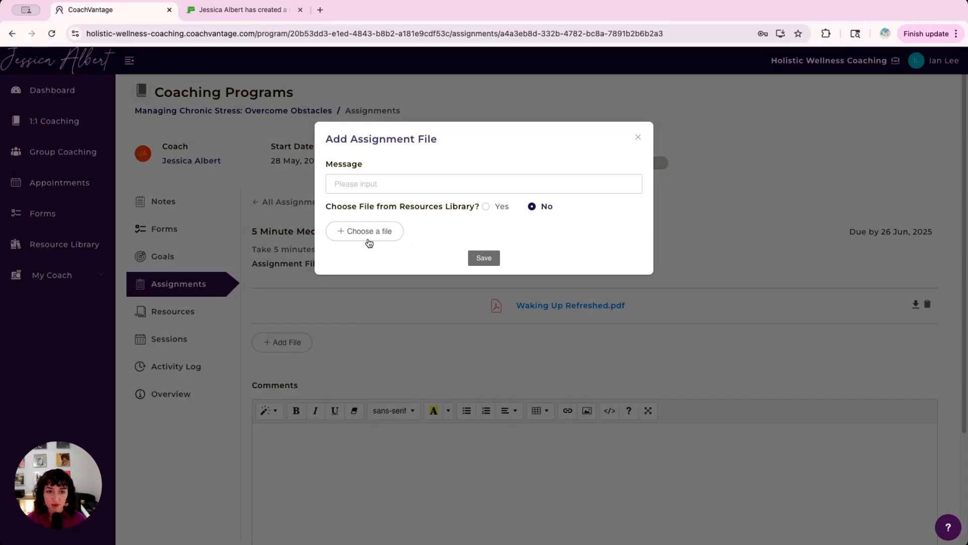
left_click(366, 232)
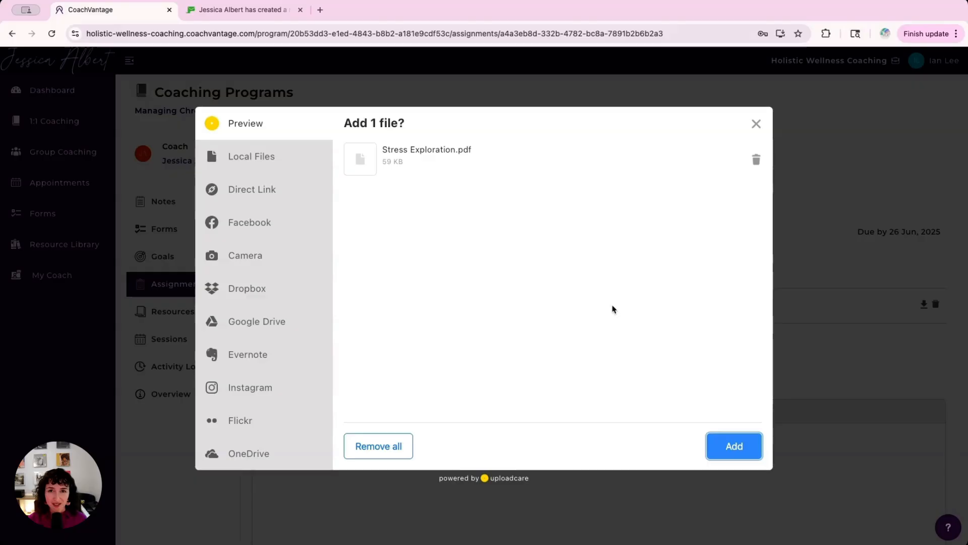
left_click(731, 445)
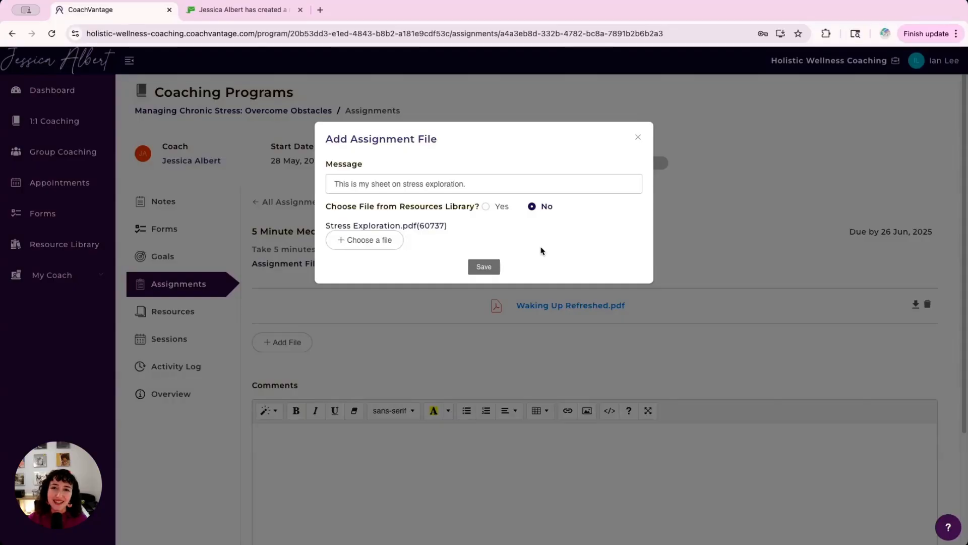
left_click(497, 269)
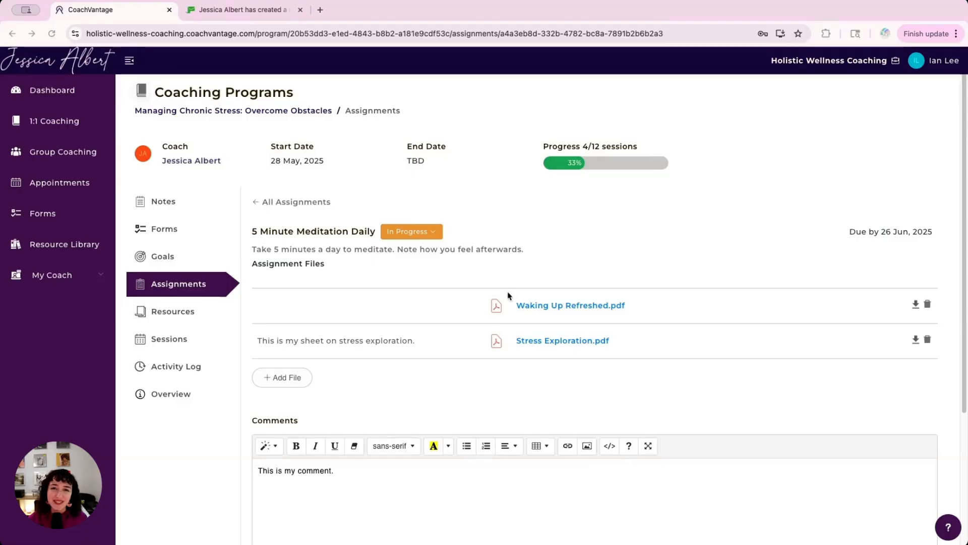
- Post the comment "This is my comment." on the 5 Minute Meditation Daily assignment
scroll(433, 330, "down", 2)
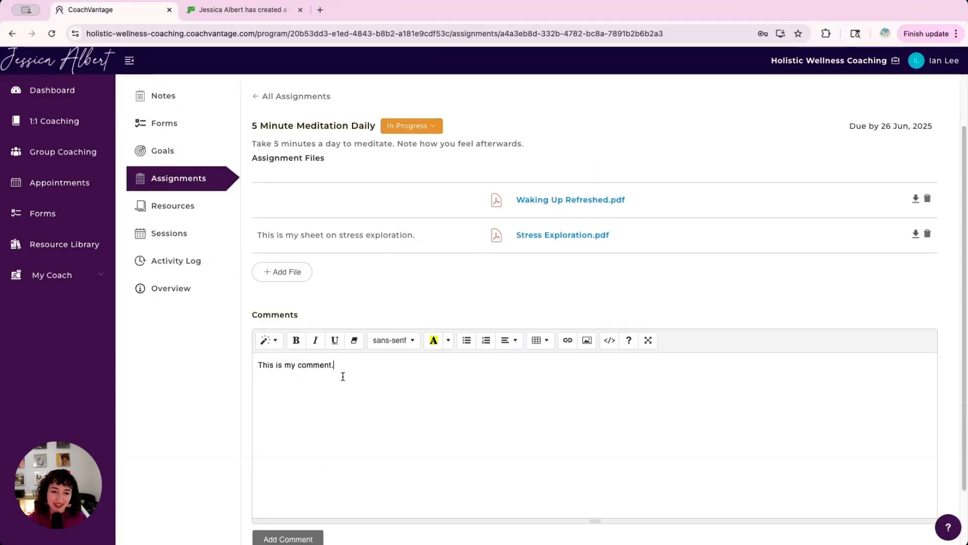
scroll(423, 354, "down", 2)
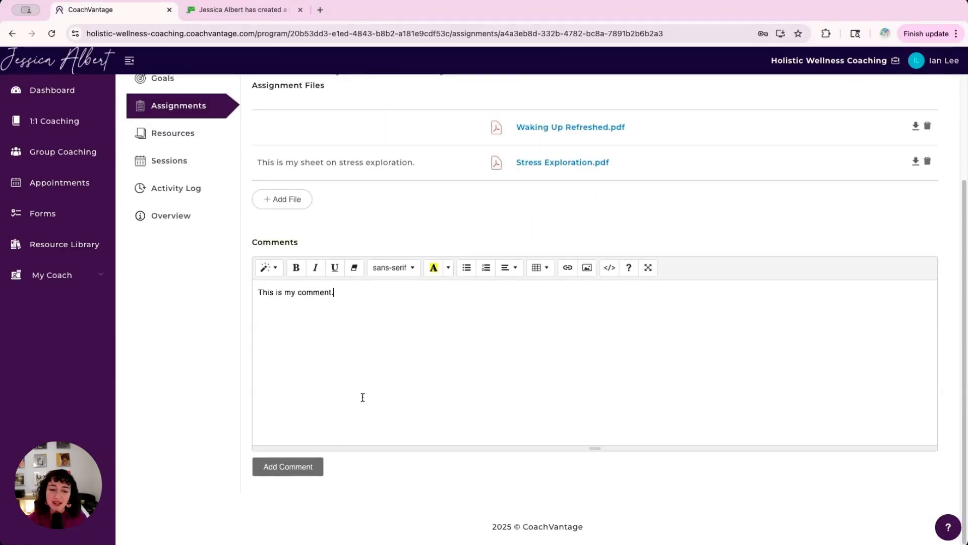
left_click(293, 471)
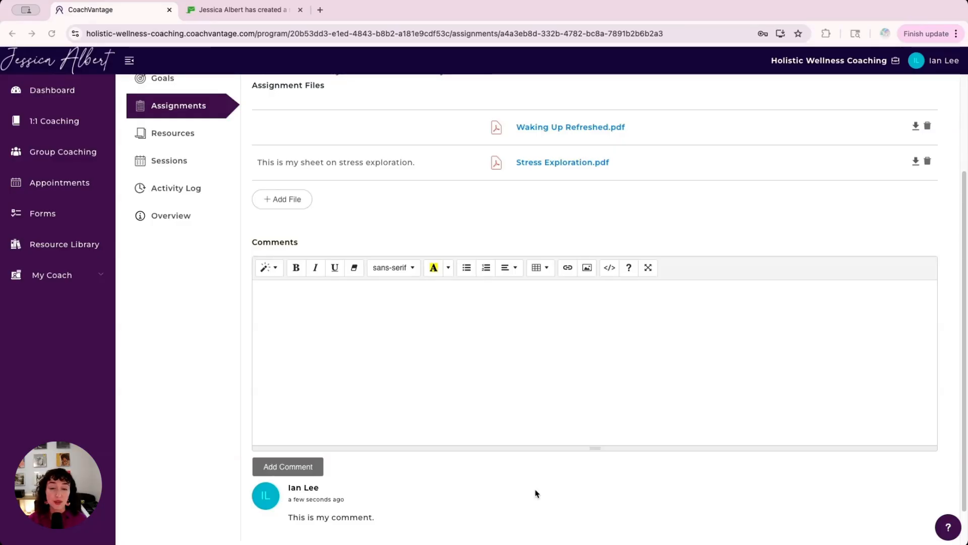
- Return to all assignments and open the completed assignment Design Your Empowered Morning Routine
scroll(536, 493, "up", 4)
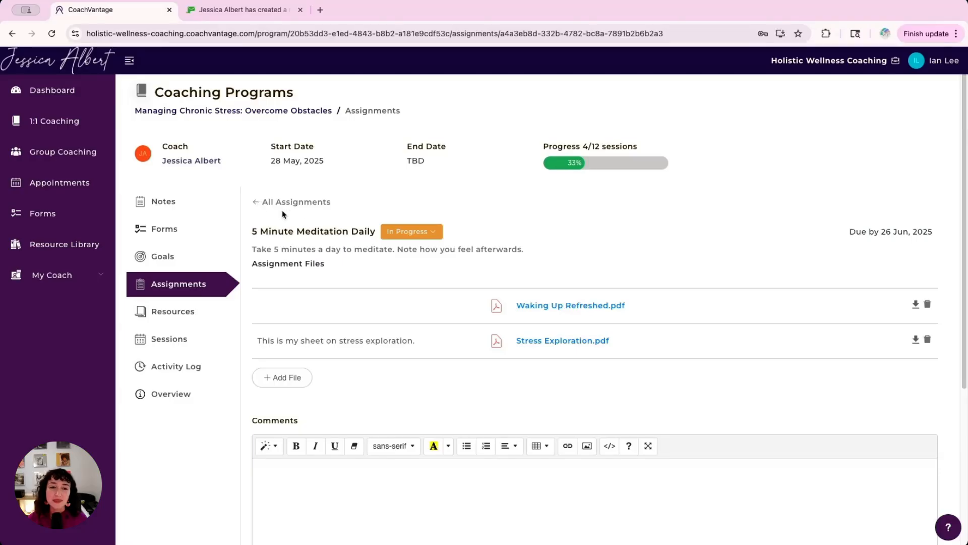
left_click(297, 203)
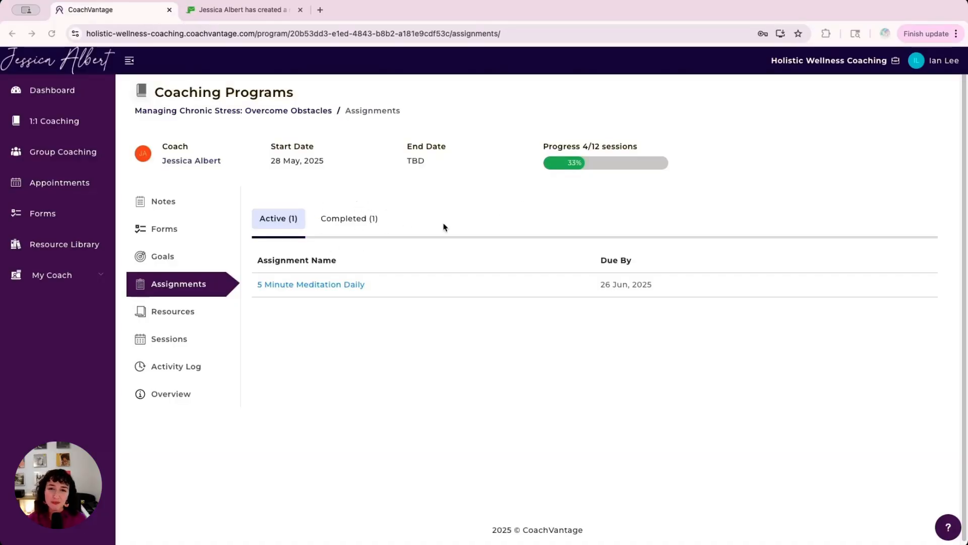
left_click(372, 222)
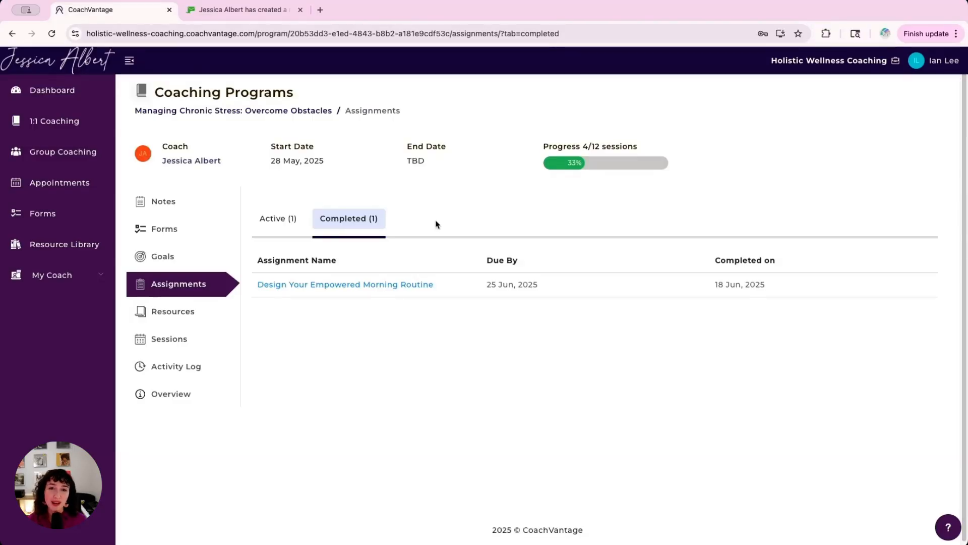
left_click(397, 285)
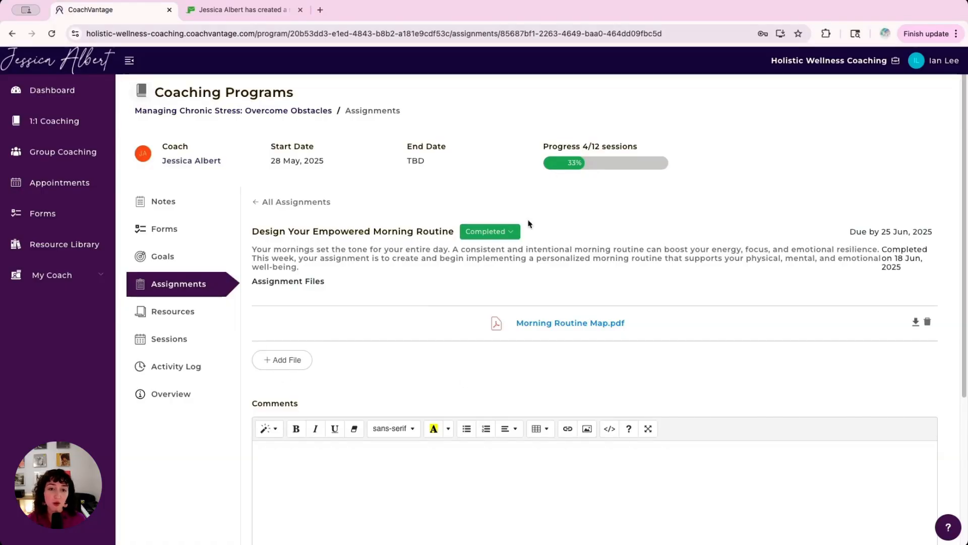
- Look at the status options of the Design Your Empowered Morning Routine assignment without changing its status
left_click(503, 235)
left_click(507, 235)
left_click(512, 236)
left_click(570, 236)
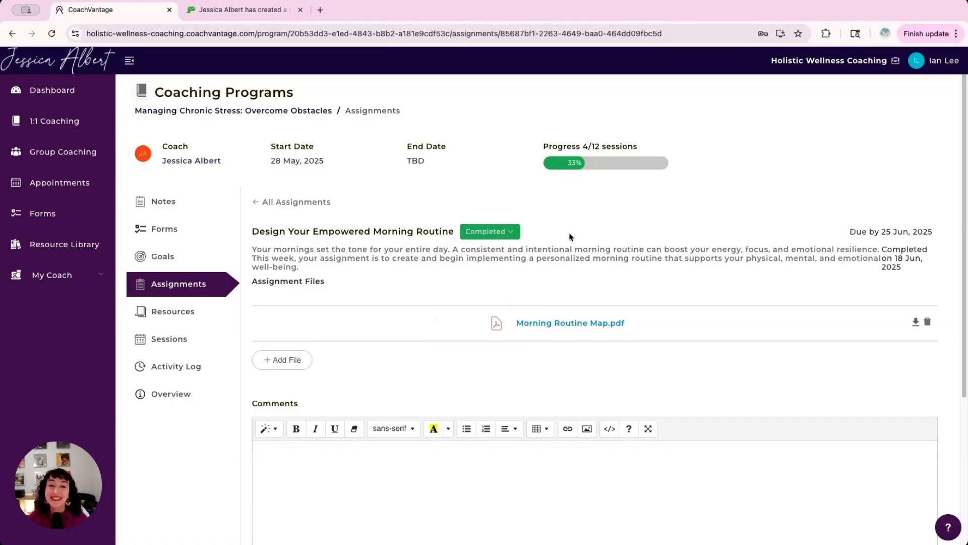